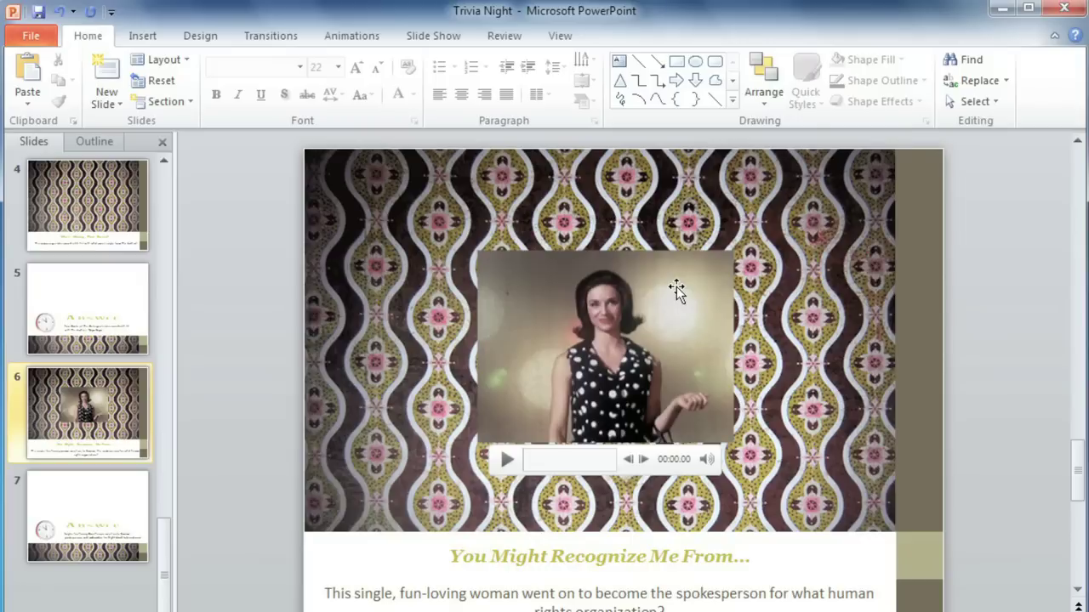
# Select the video on slide 6 and show its Video Tools Playback settings
pyautogui.click(676, 287)
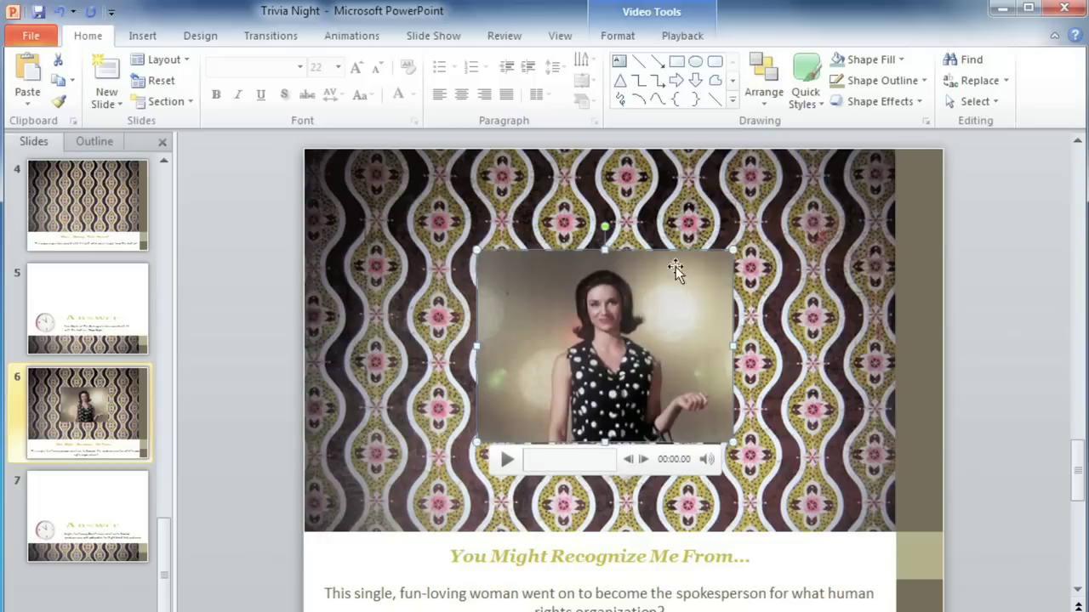
pyautogui.click(668, 43)
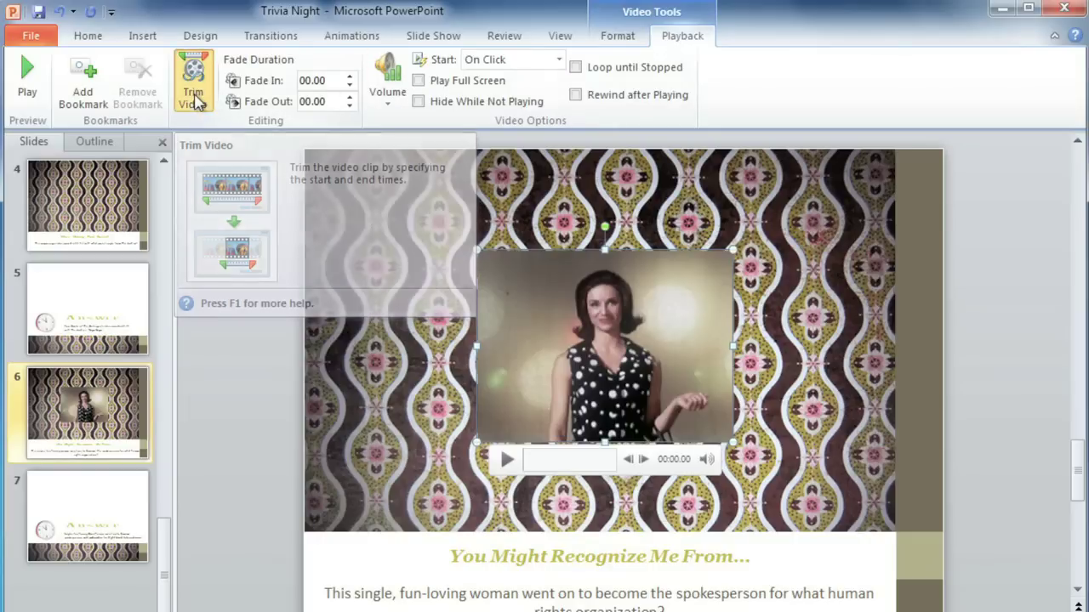
# Trim the video to play from 00:22.037 to 00:30.376, previewing before confirming
pyautogui.click(194, 95)
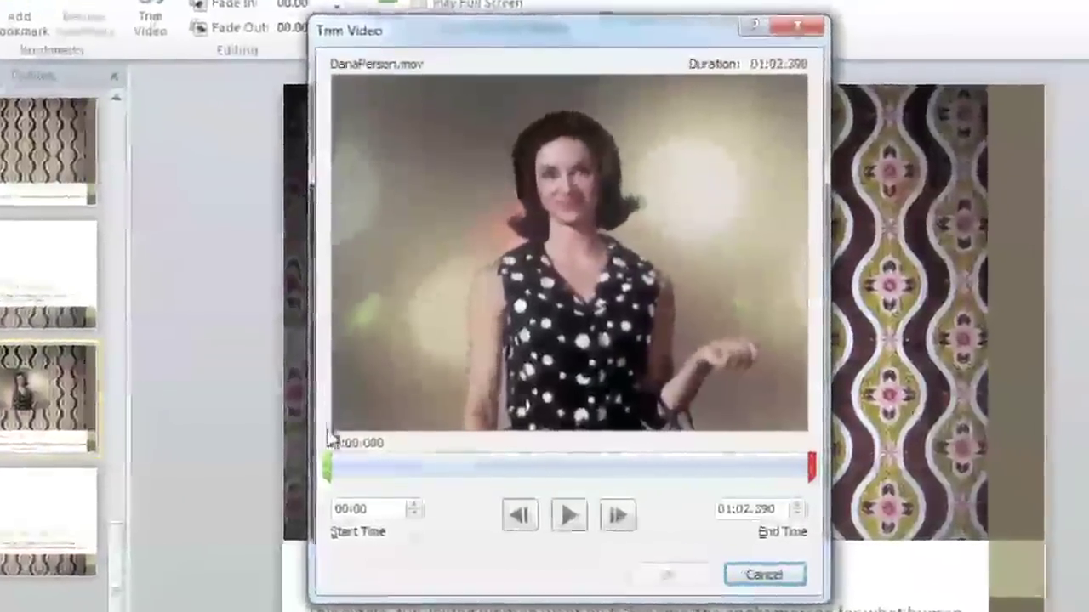
pyautogui.moveTo(325, 464); pyautogui.dragTo(498, 462)
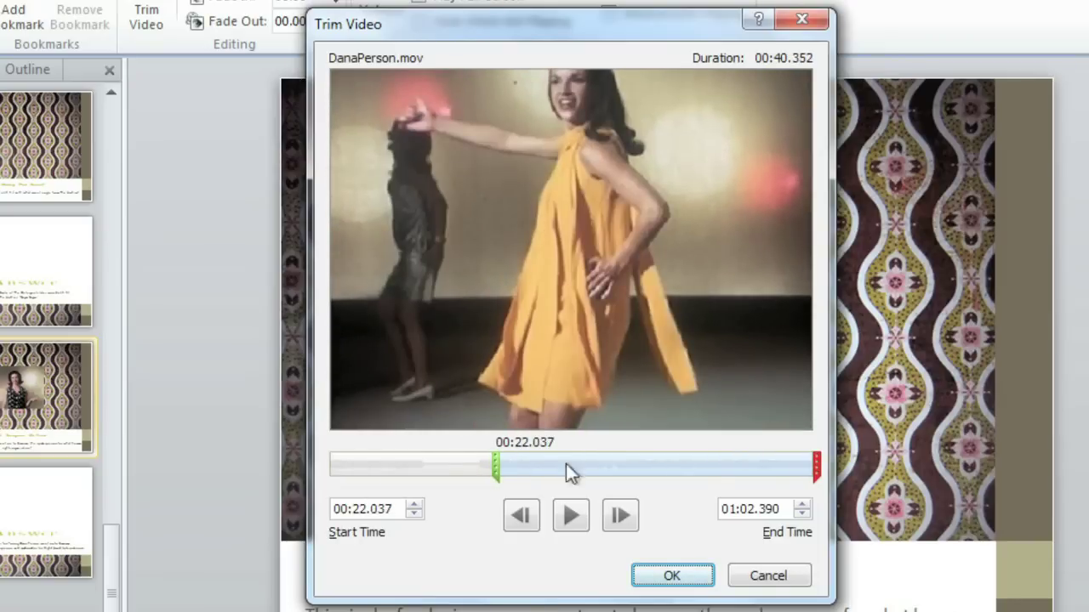
pyautogui.moveTo(814, 463); pyautogui.dragTo(564, 463)
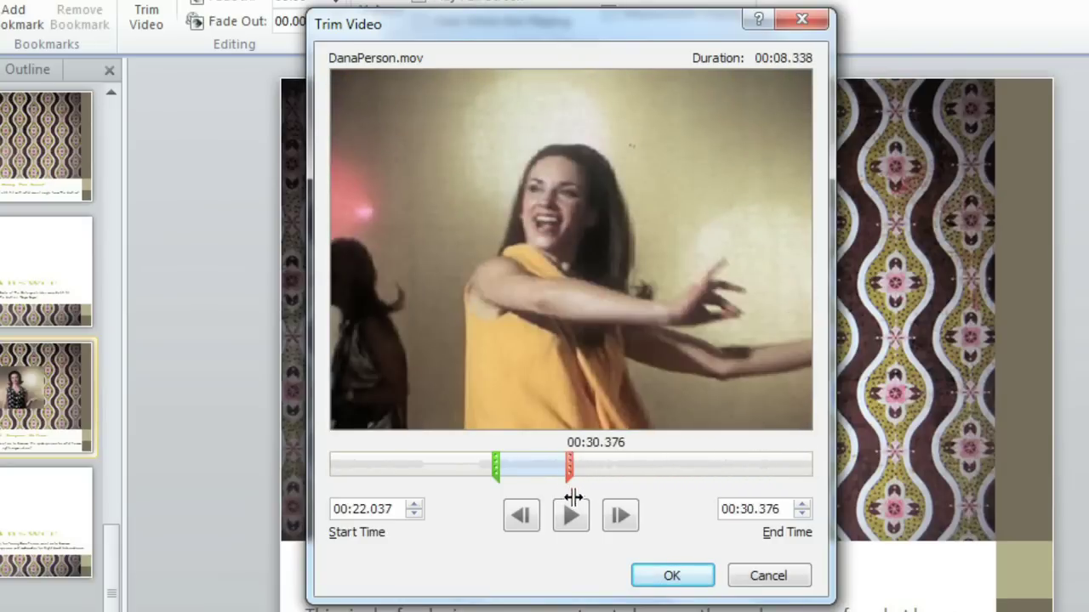
pyautogui.click(571, 516)
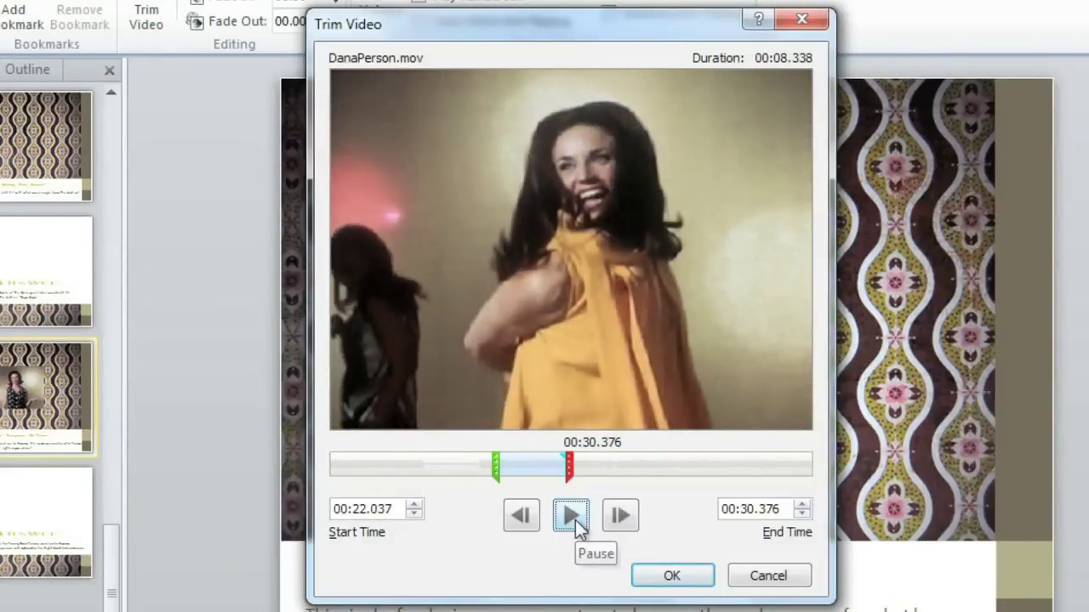
pyautogui.click(665, 574)
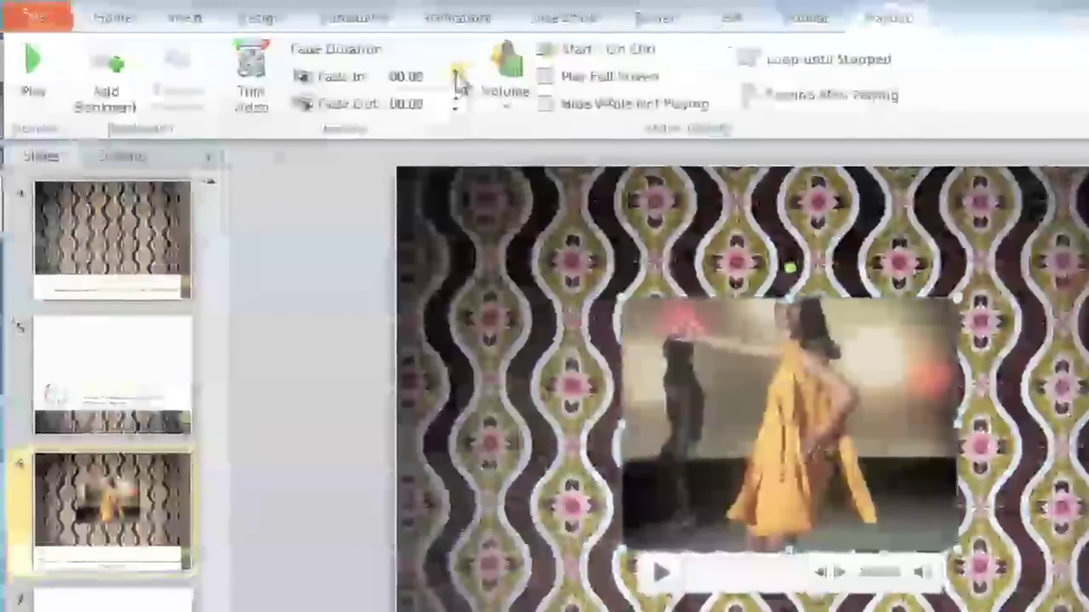
# Raise the video's Fade In and Fade Out durations to 01.25 seconds each
pyautogui.click(362, 9)
pyautogui.click(362, 9)
pyautogui.click(457, 75)
pyautogui.click(457, 75)
pyautogui.click(456, 75)
pyautogui.click(456, 99)
pyautogui.click(457, 99)
pyautogui.click(456, 100)
pyautogui.click(456, 99)
pyautogui.click(456, 100)
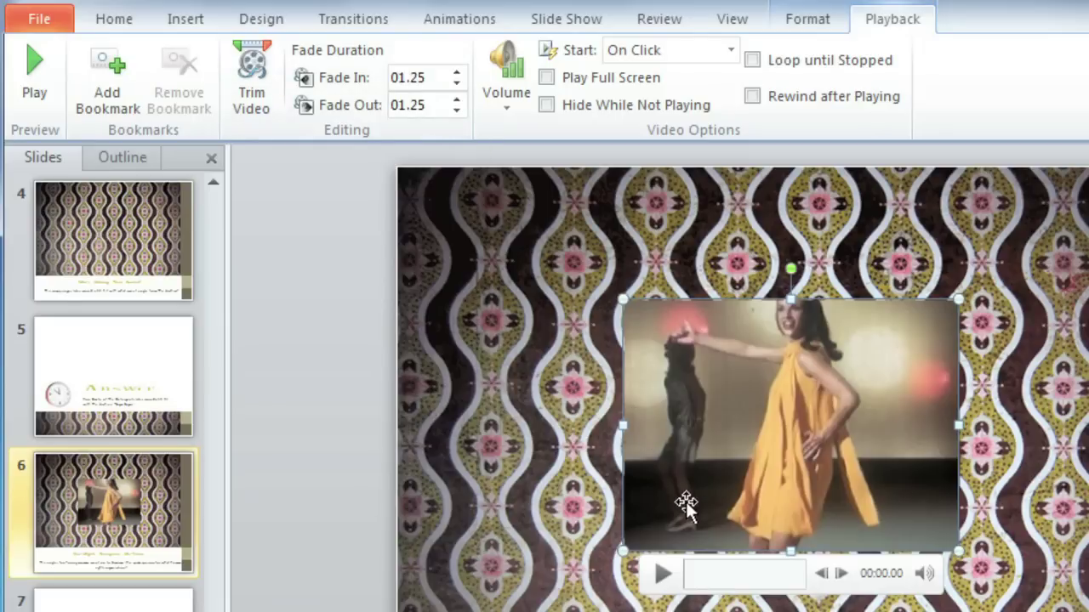
# Add video bookmarks at 00:03.32 and 00:06.13, then jump between them to check
pyautogui.click(736, 581)
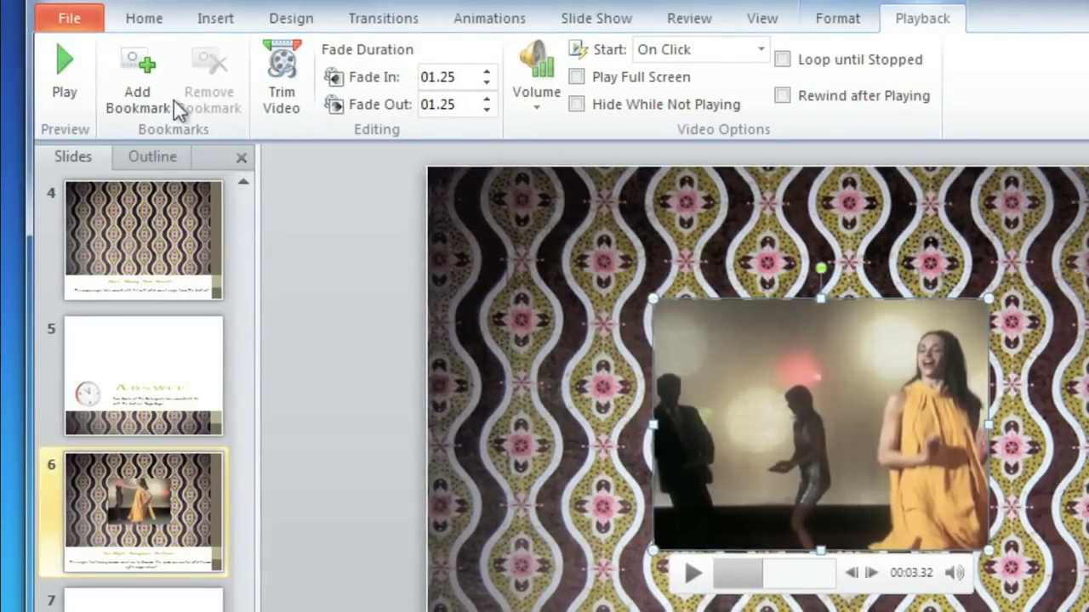
pyautogui.click(156, 96)
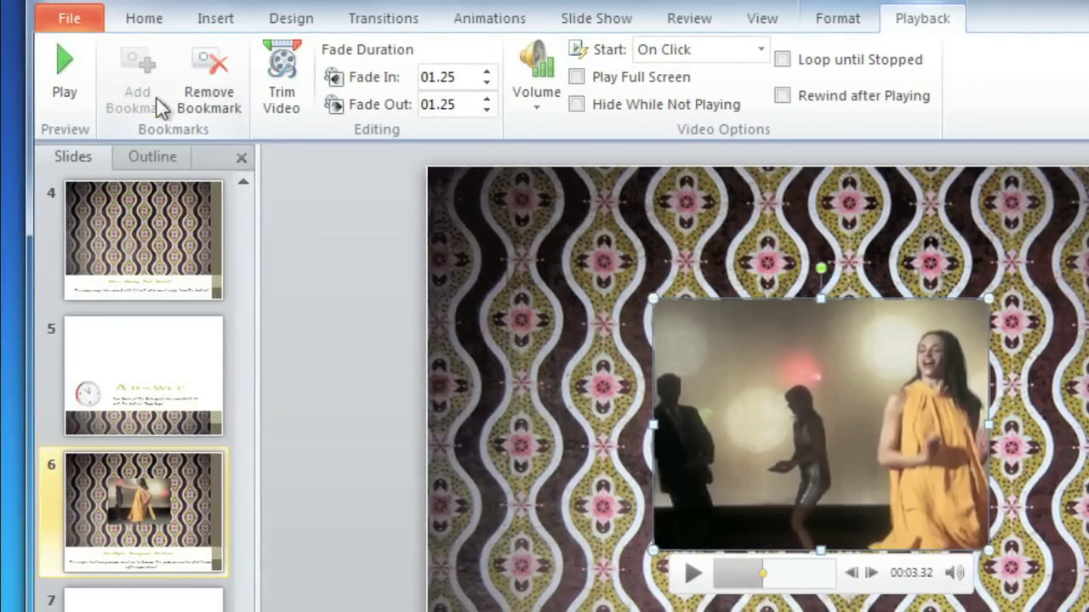
pyautogui.click(805, 571)
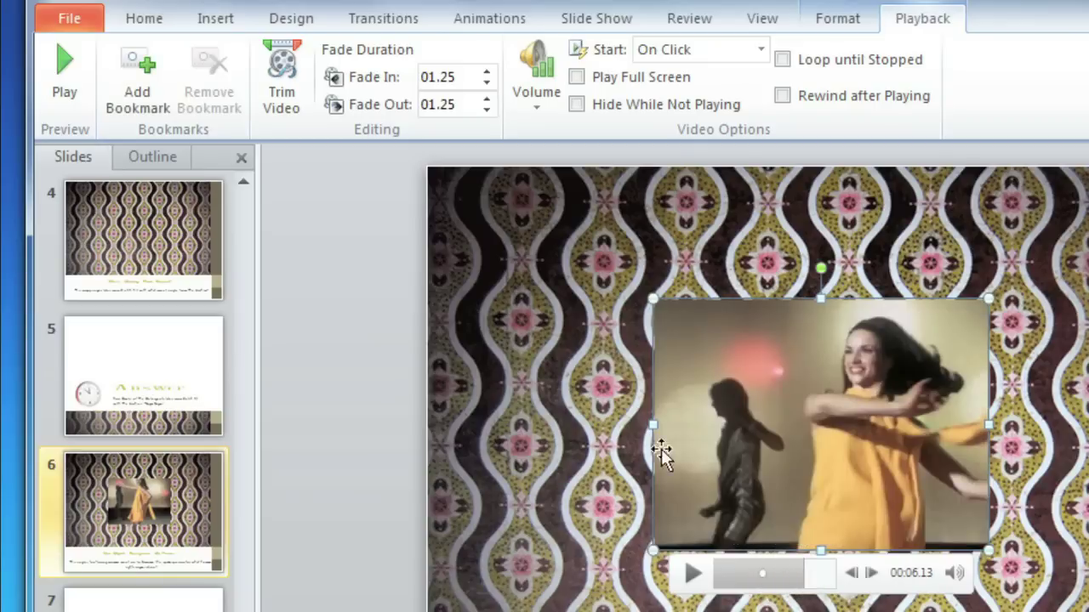
pyautogui.click(156, 107)
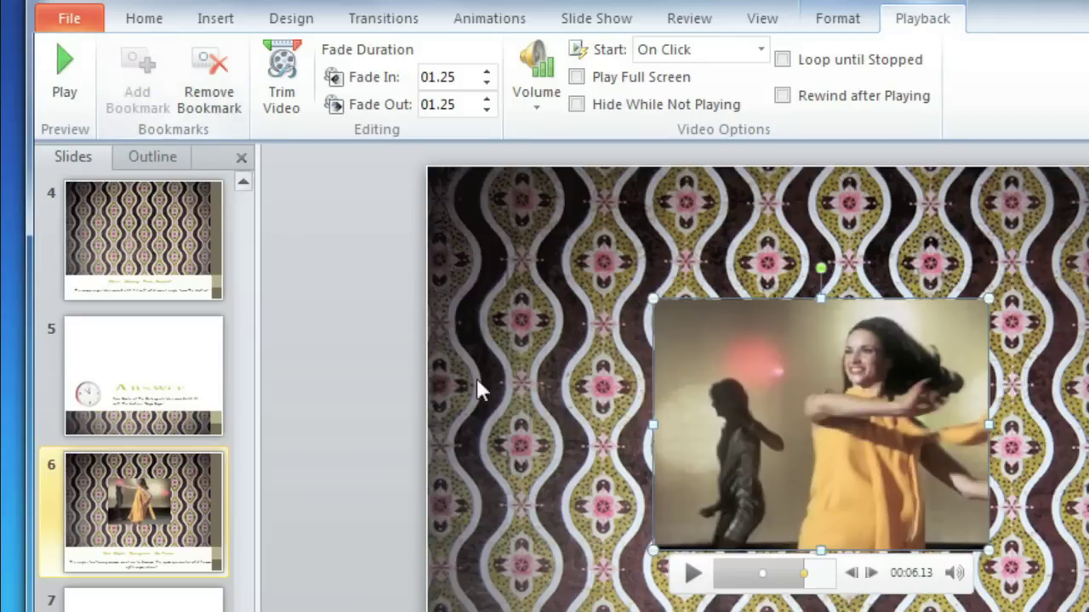
pyautogui.click(763, 575)
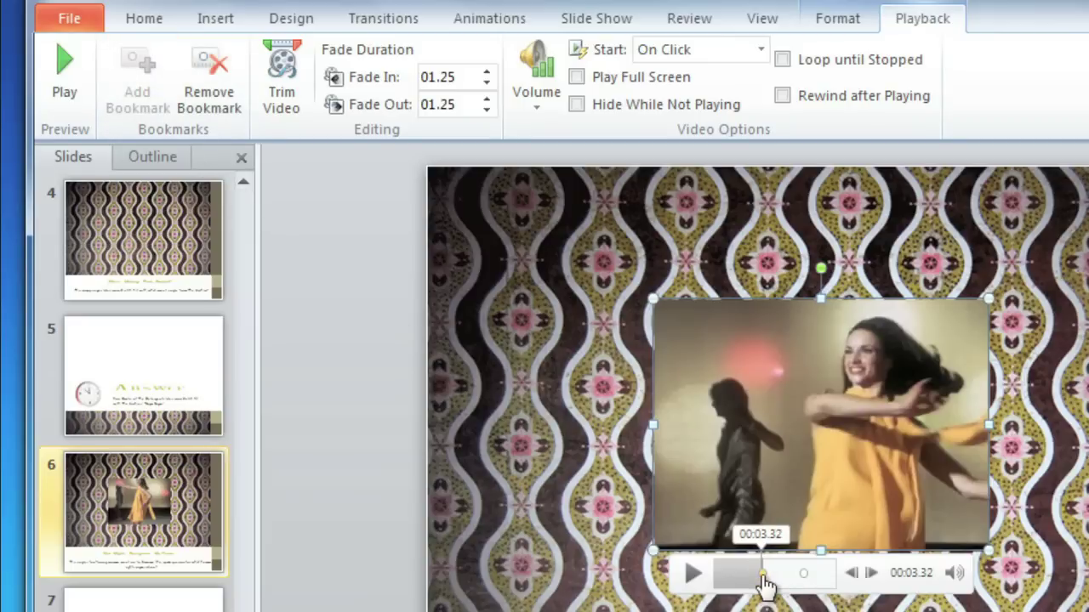
pyautogui.click(809, 581)
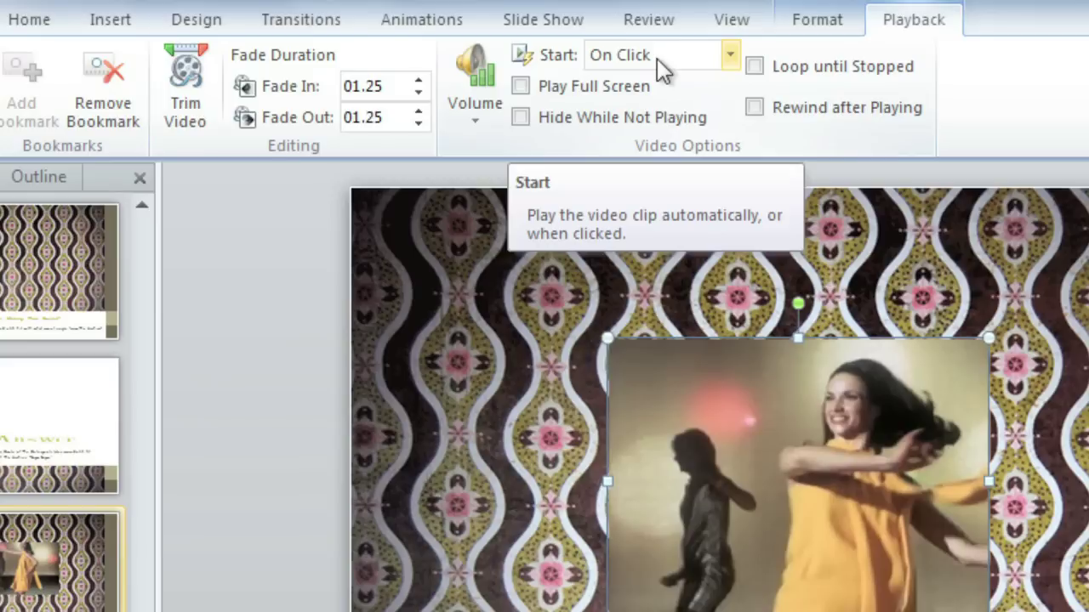
# Set the video's Start option to Automatically and turn on Play Full Screen
pyautogui.click(657, 58)
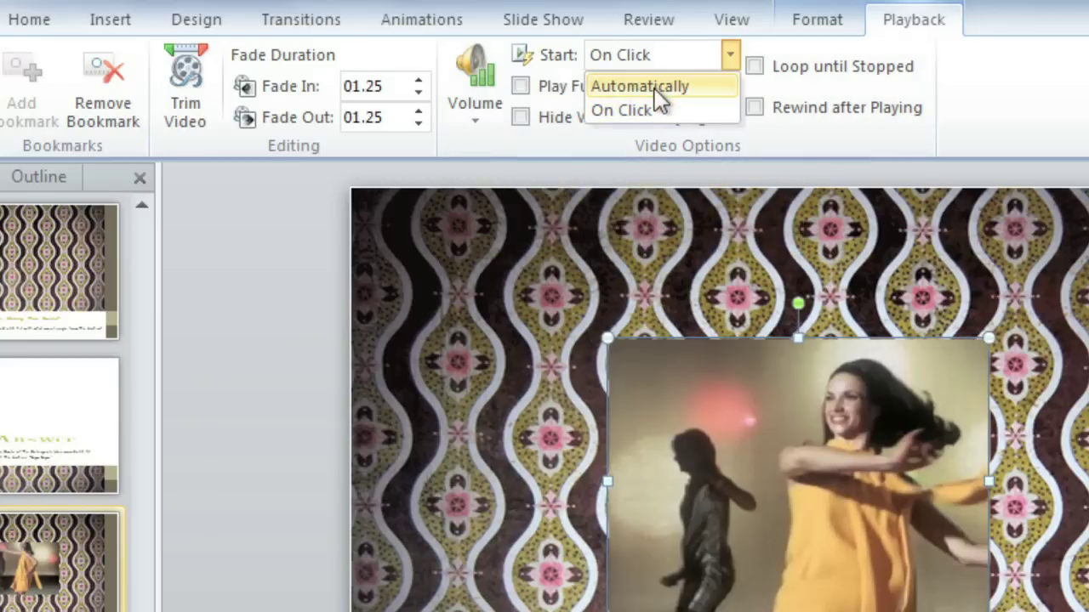
pyautogui.click(654, 89)
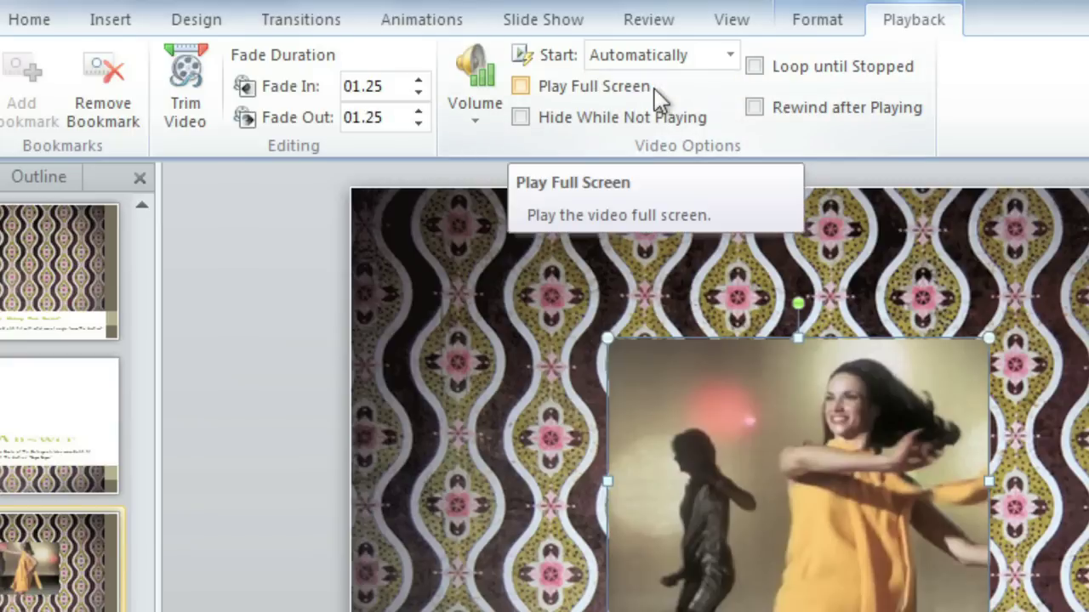
pyautogui.click(520, 86)
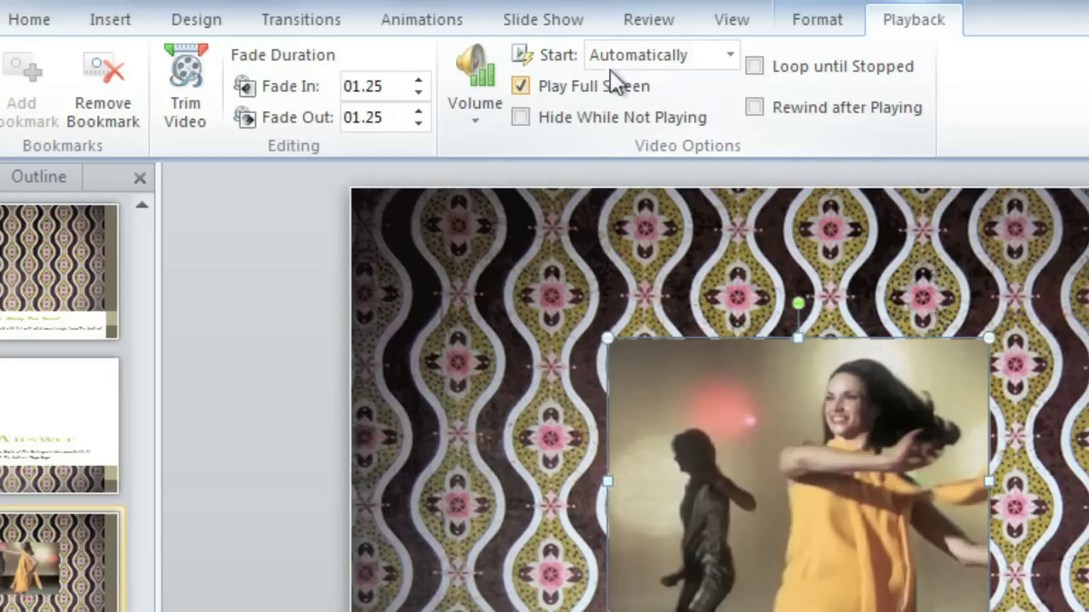
pyautogui.click(801, 23)
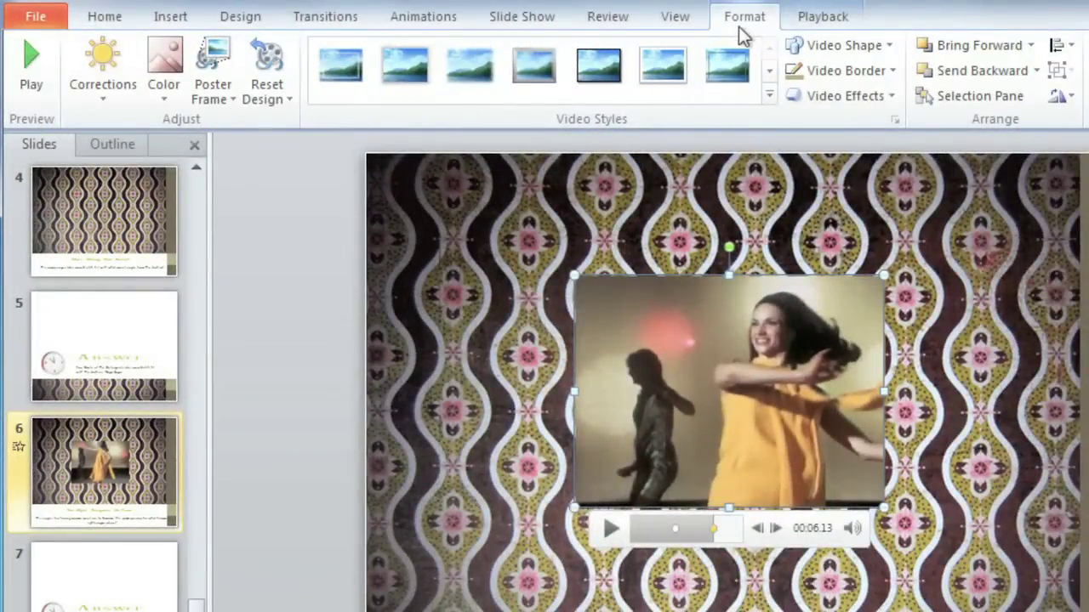
# Apply an Intense video style with a dark beveled frame from the Video Styles gallery
pyautogui.click(767, 94)
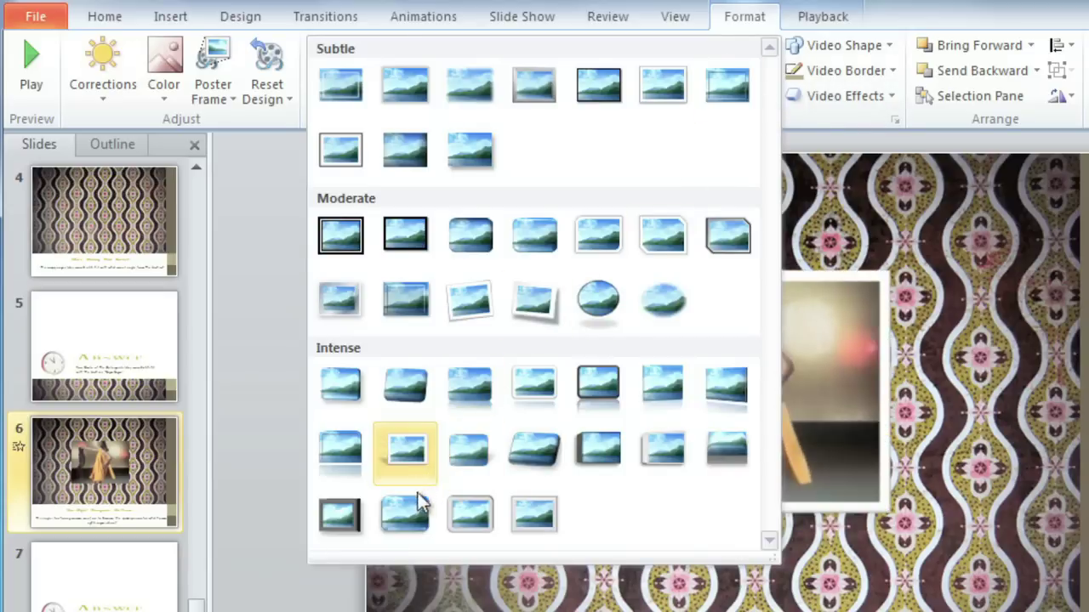
pyautogui.click(344, 512)
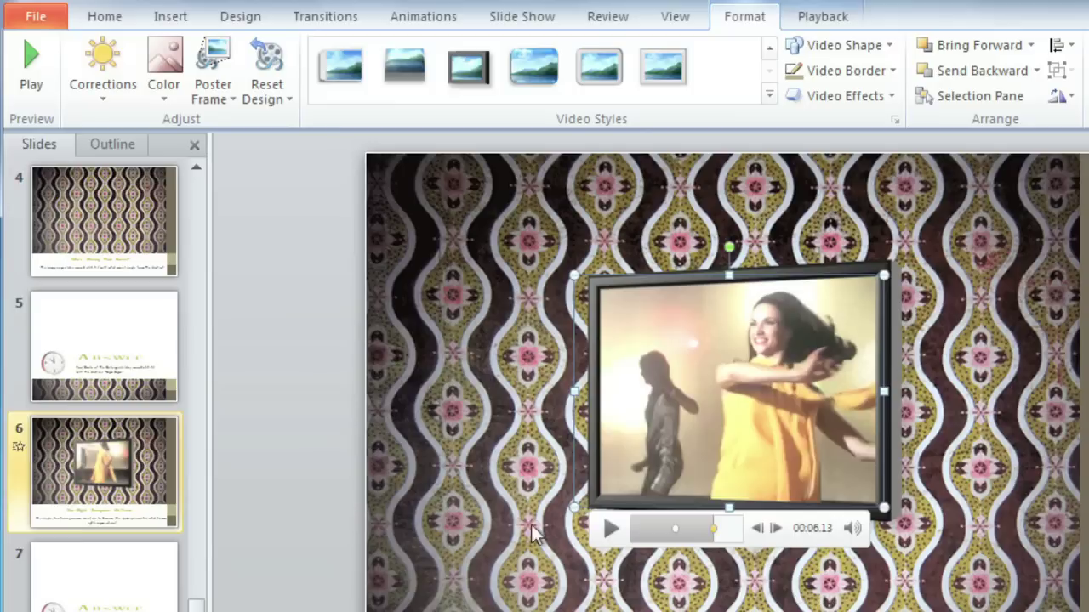
# Use the video frame at 00:02.13 as the clip's poster frame
pyautogui.click(651, 526)
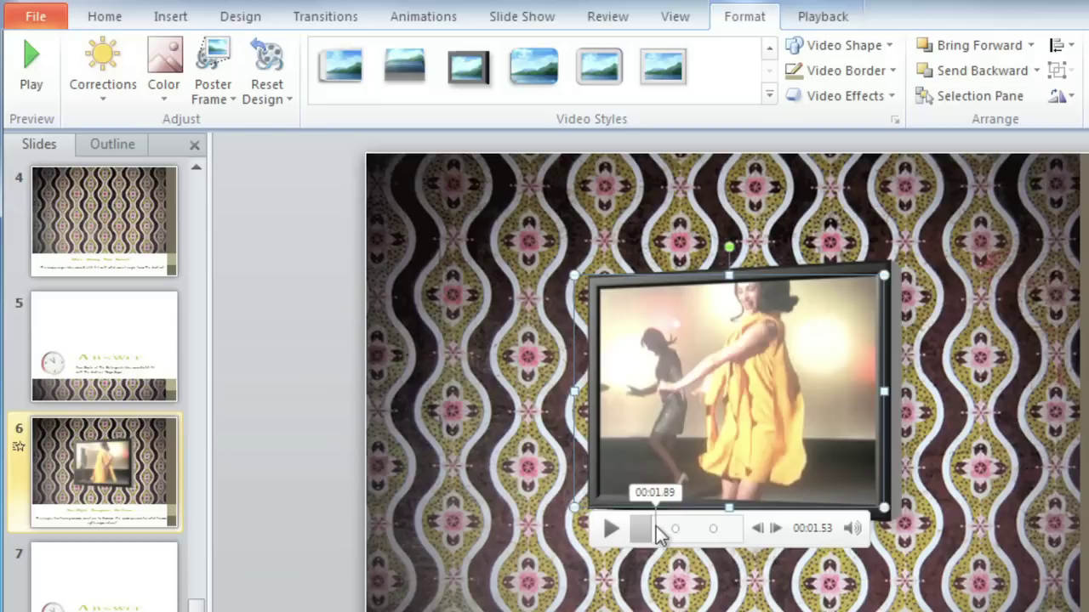
pyautogui.click(660, 529)
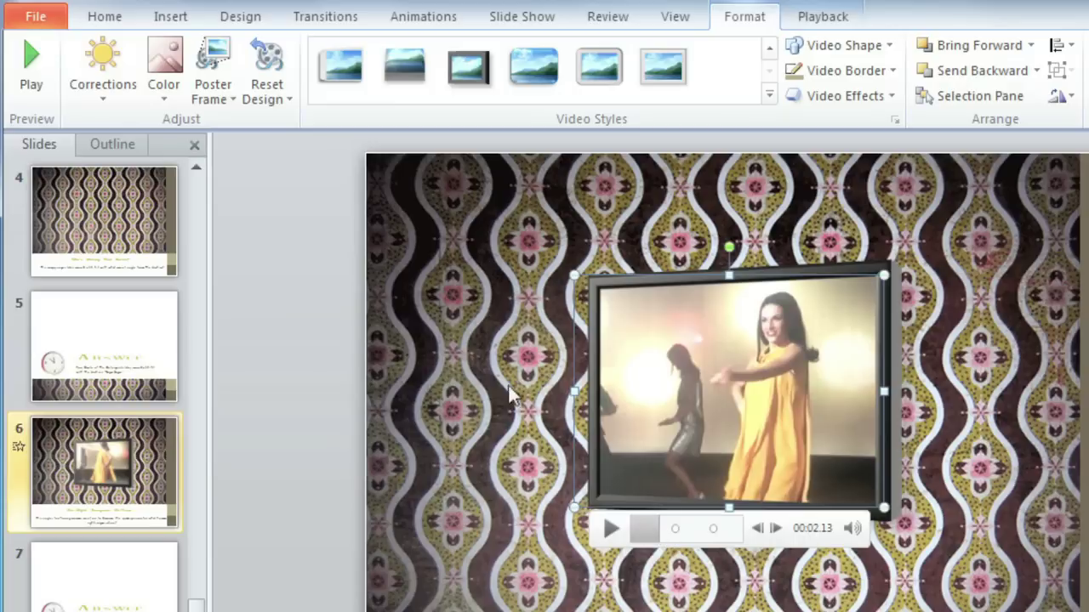
pyautogui.click(216, 95)
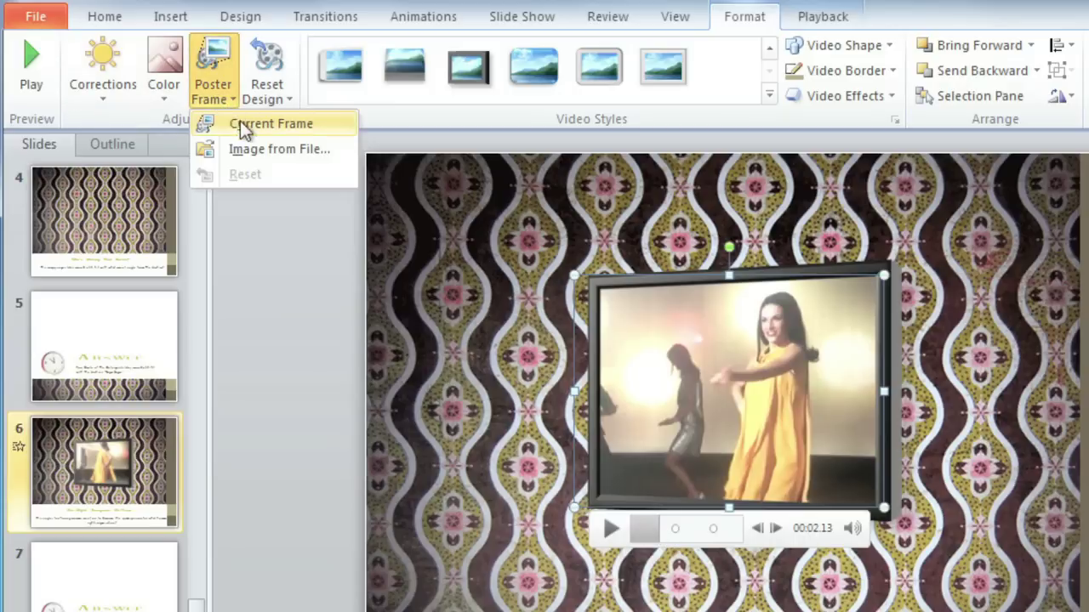
pyautogui.click(239, 125)
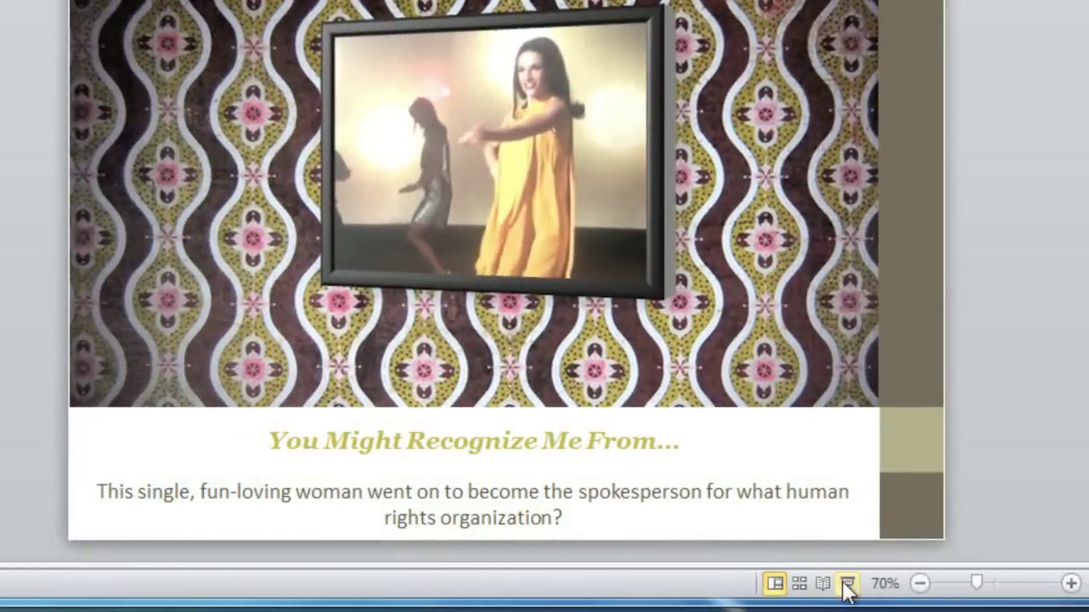
# Start the slide show from the status bar to view the slide full screen
pyautogui.click(847, 583)
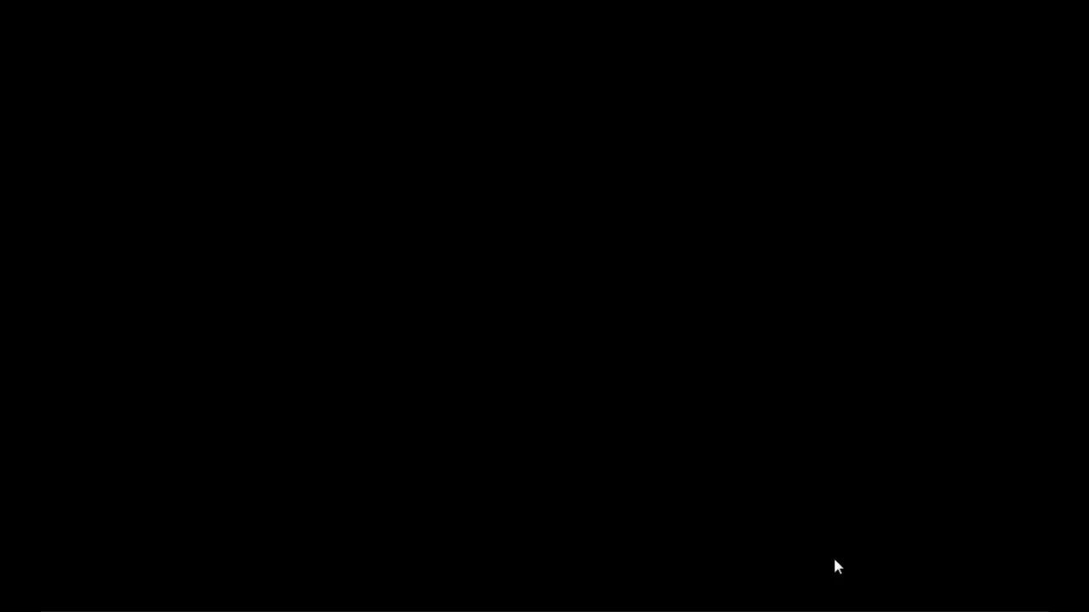